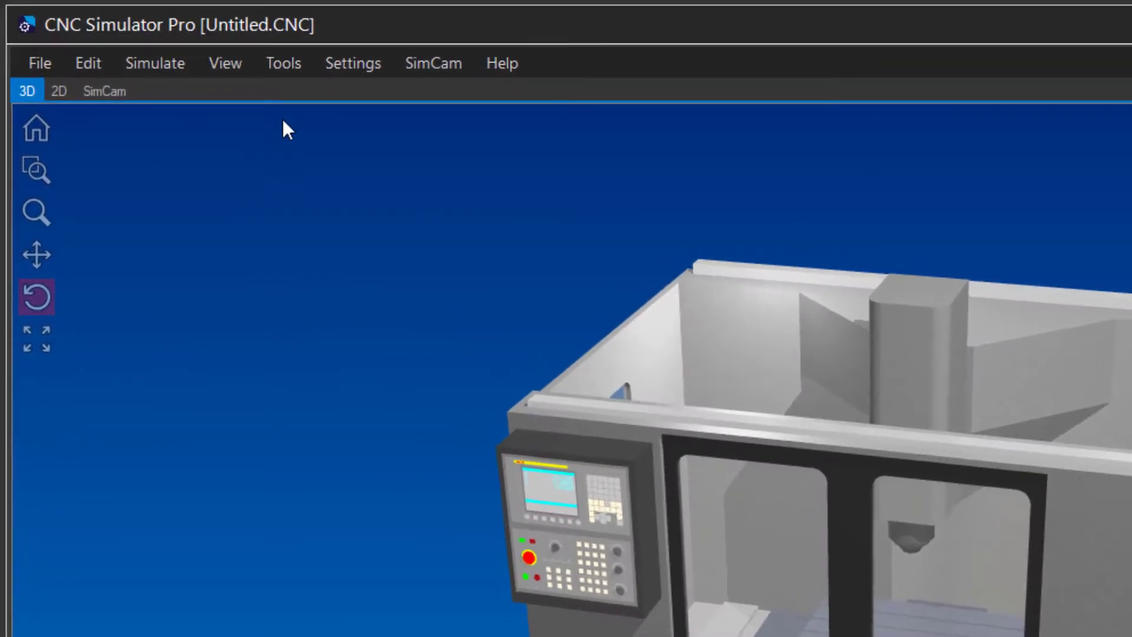
Step: Open Image Maker from the Tools menu and load the butterfly.png sample image
{"action": "left_click", "coordinate": [293, 70]}
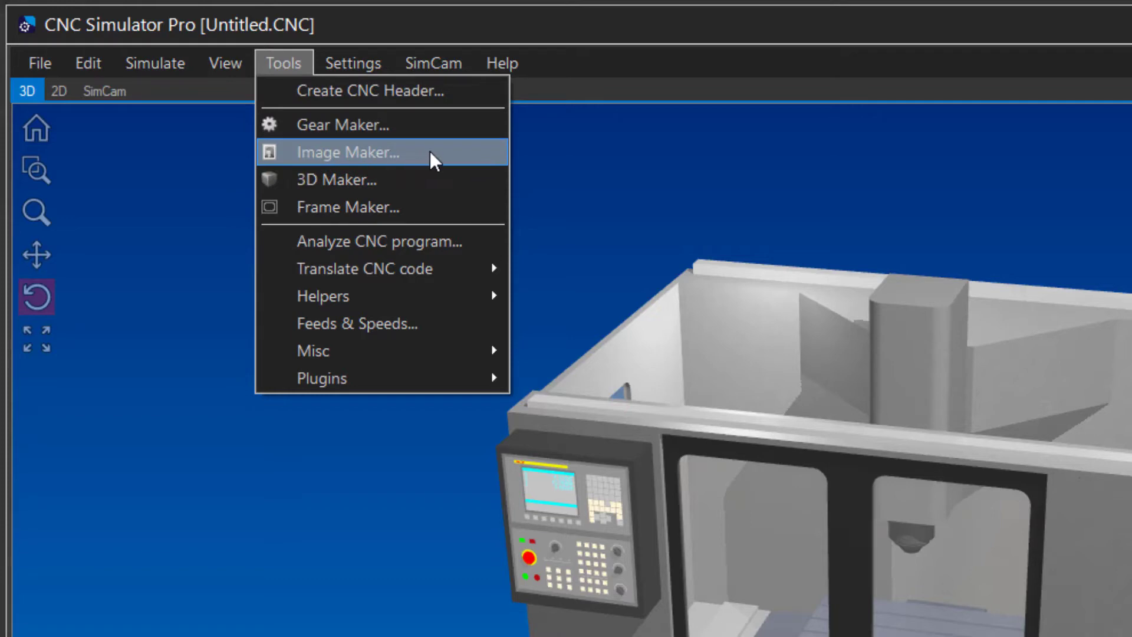
{"action": "left_click", "coordinate": [346, 155]}
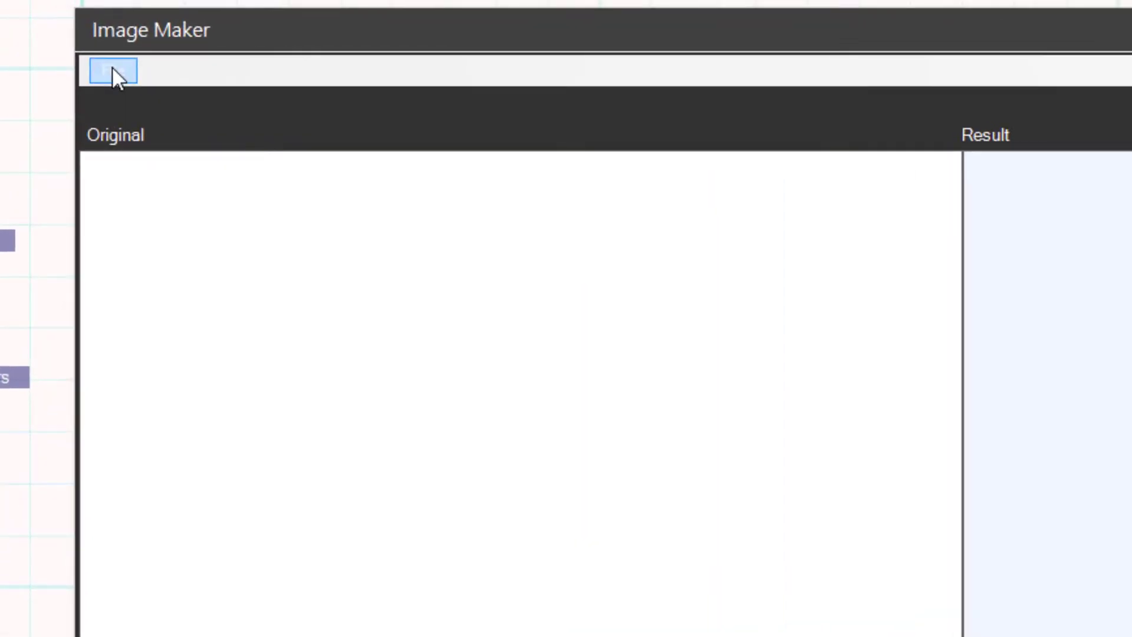
{"action": "left_click", "coordinate": [114, 72]}
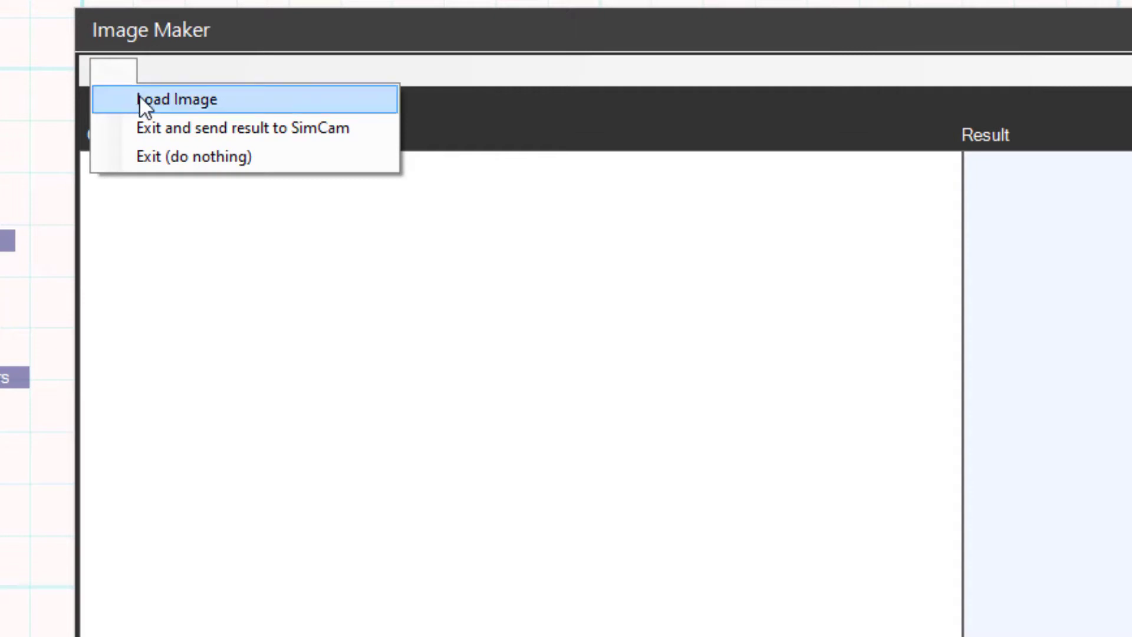
{"action": "left_click", "coordinate": [200, 98]}
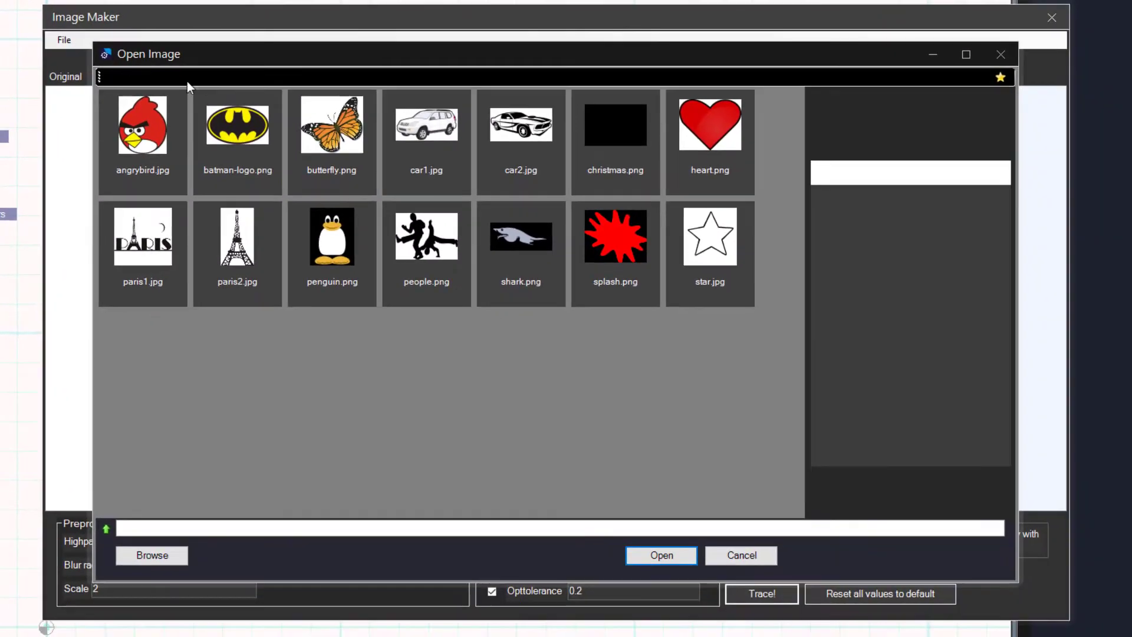
{"action": "left_click", "coordinate": [252, 106]}
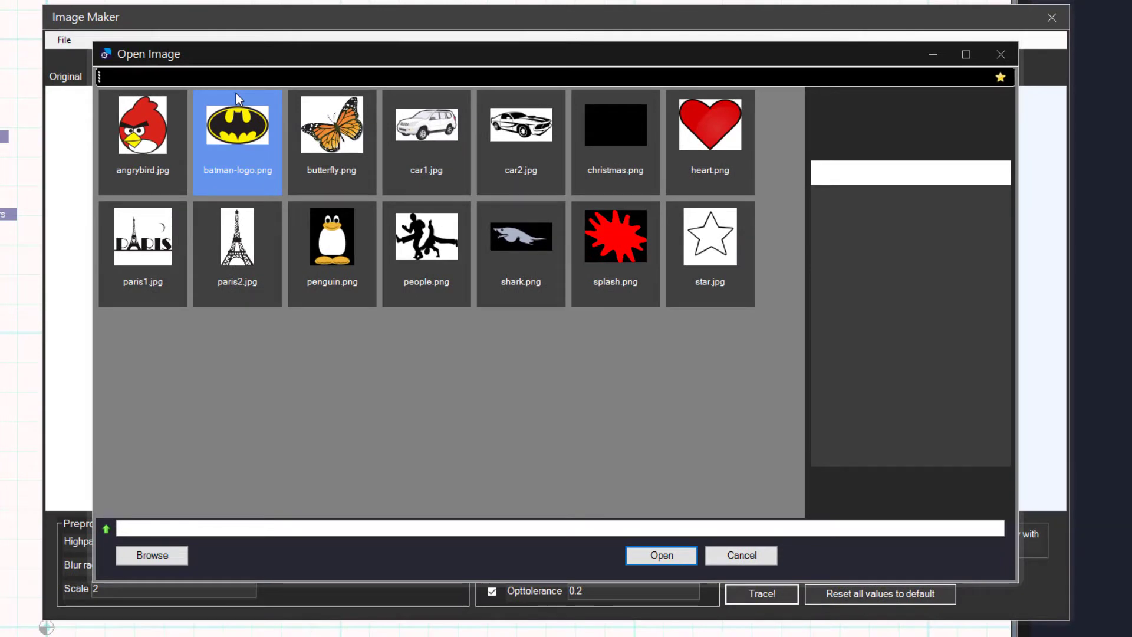
{"action": "left_click", "coordinate": [328, 133]}
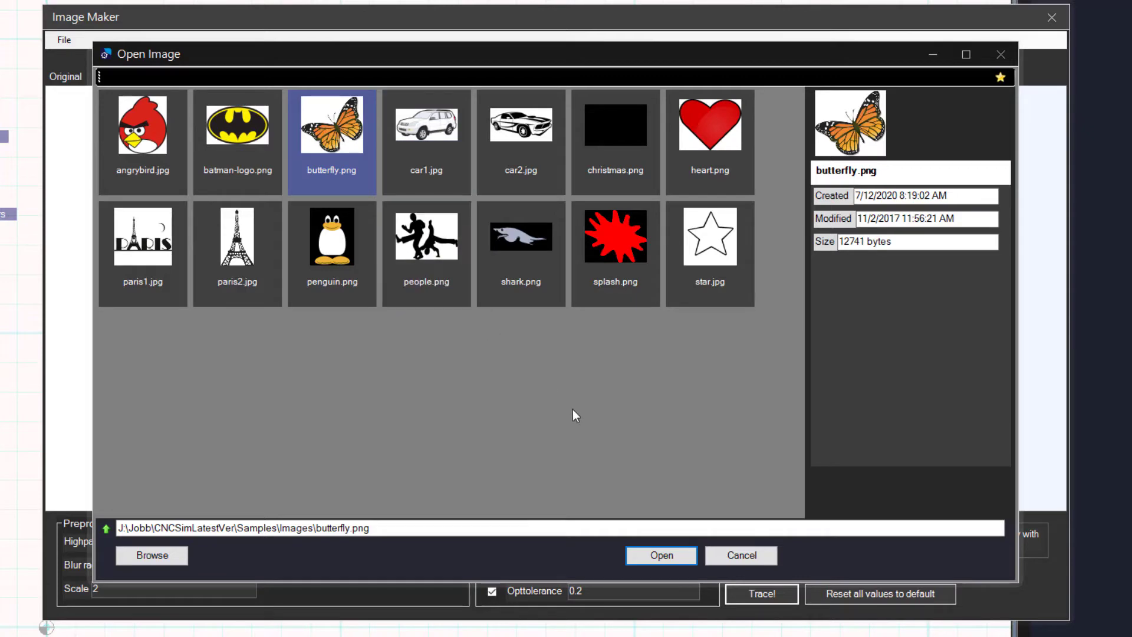
{"action": "left_click", "coordinate": [658, 559]}
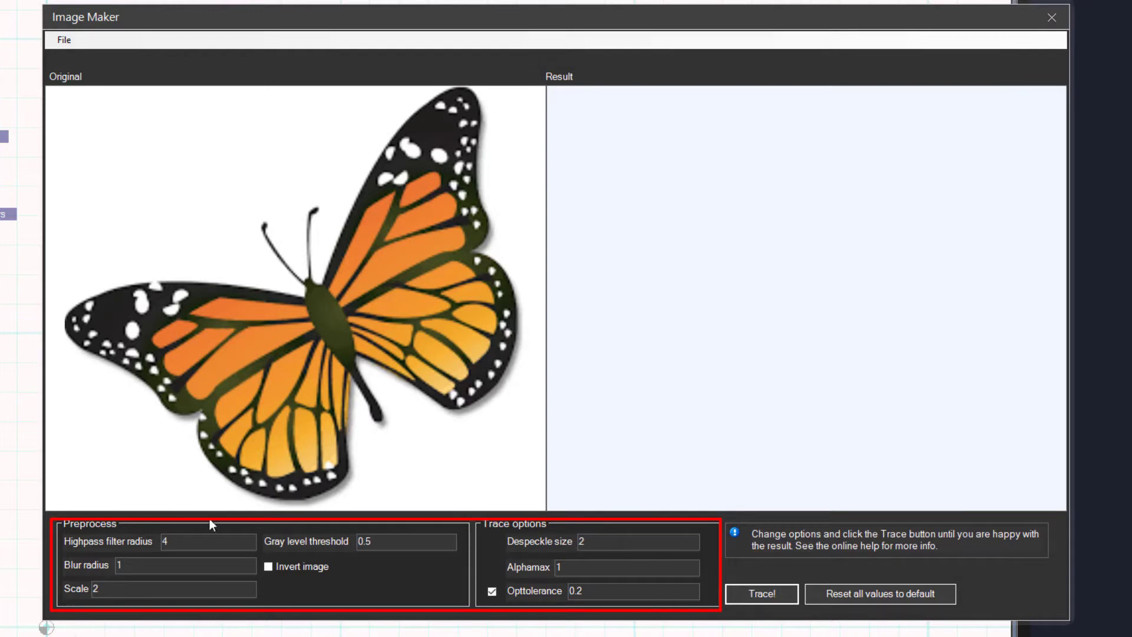
Step: Set Despeckle size to 20 and trace the butterfly into a vector outline
{"action": "left_click", "coordinate": [609, 539]}
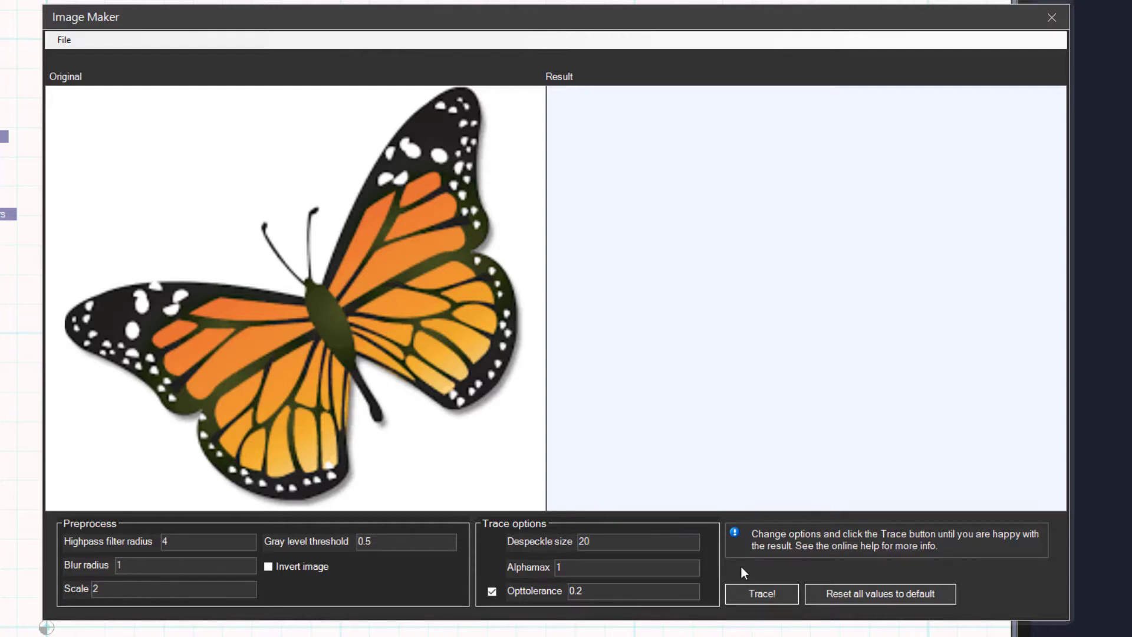
{"action": "left_click", "coordinate": [761, 594]}
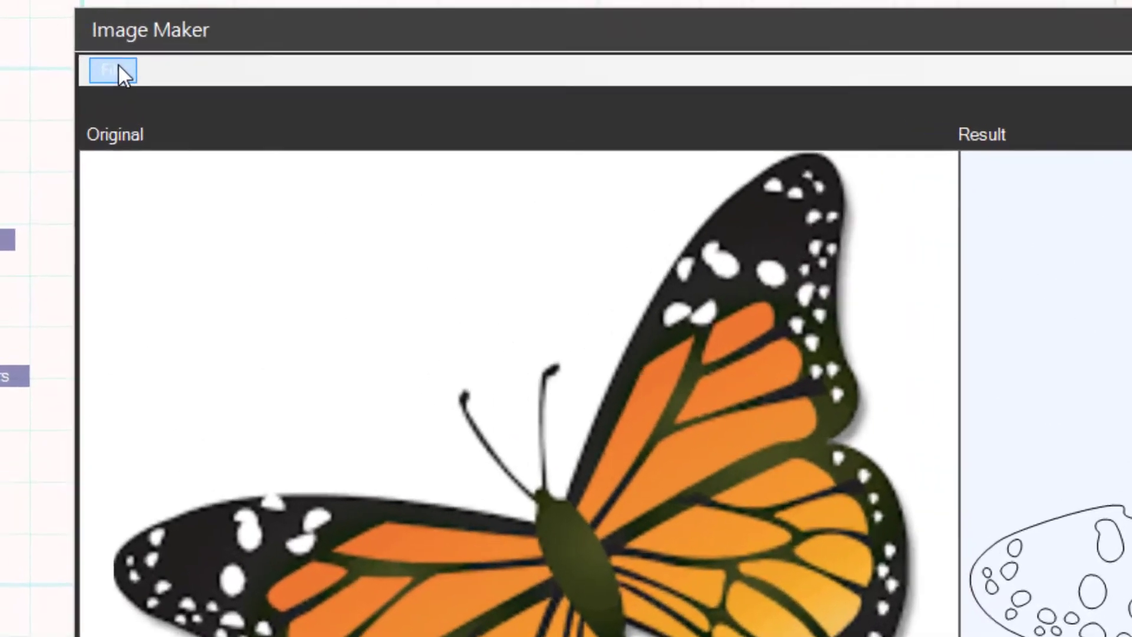
Step: Exit Image Maker and send the traced butterfly outline to SimCam
{"action": "left_click", "coordinate": [64, 40]}
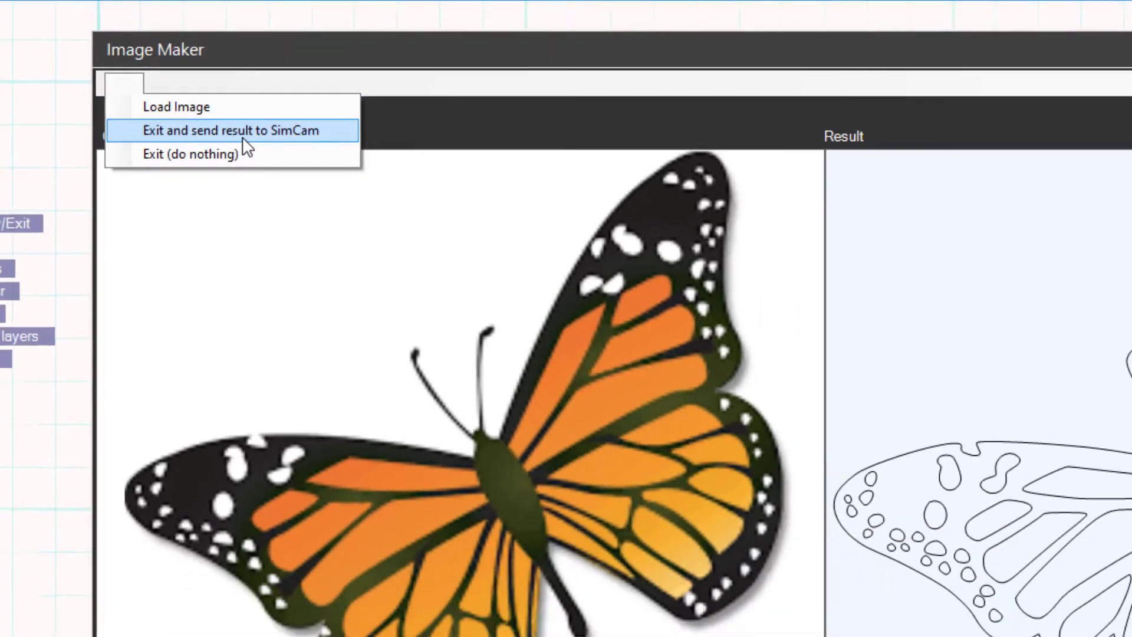
{"action": "left_click", "coordinate": [270, 141]}
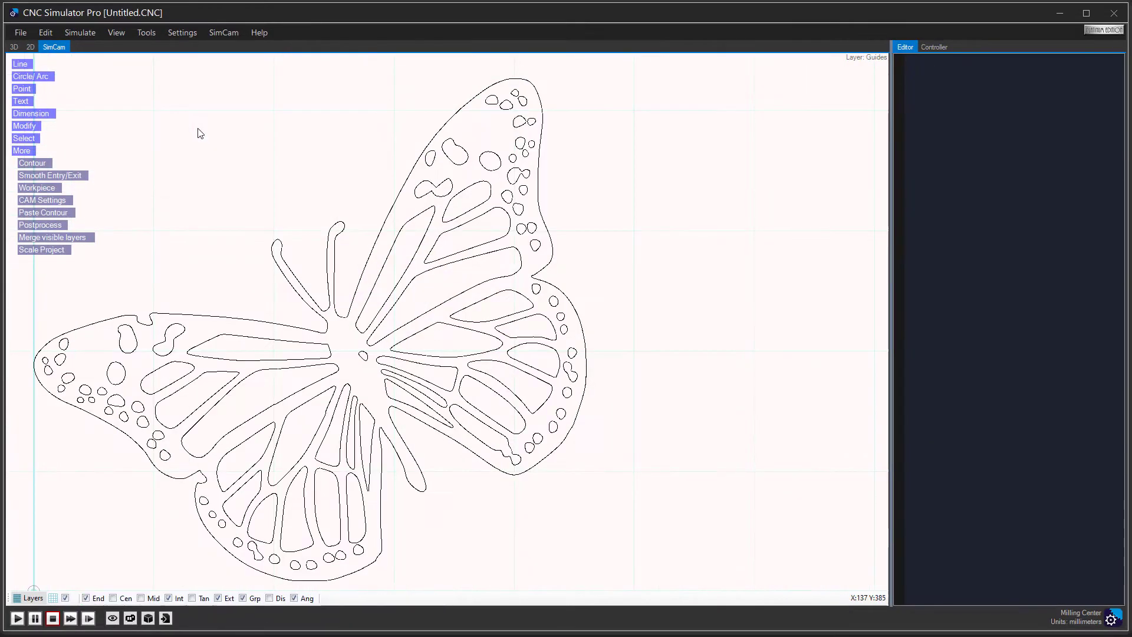
{"action": "left_click", "coordinate": [20, 64]}
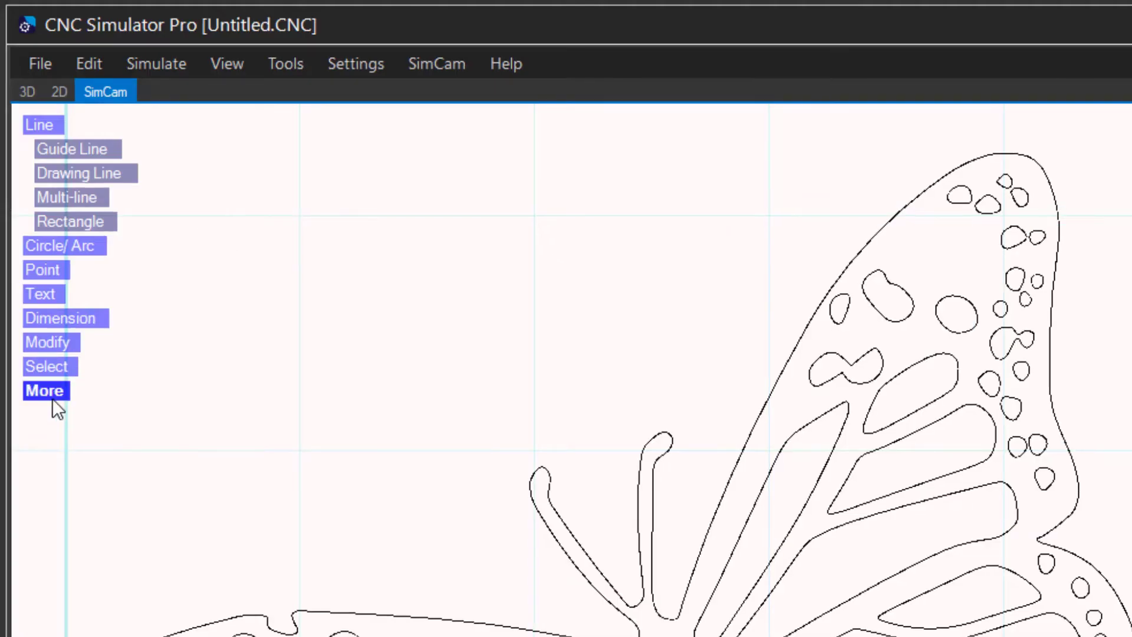
Step: Place the Demo part 1 mm wooden workpiece in the drawing
{"action": "left_click", "coordinate": [52, 398]}
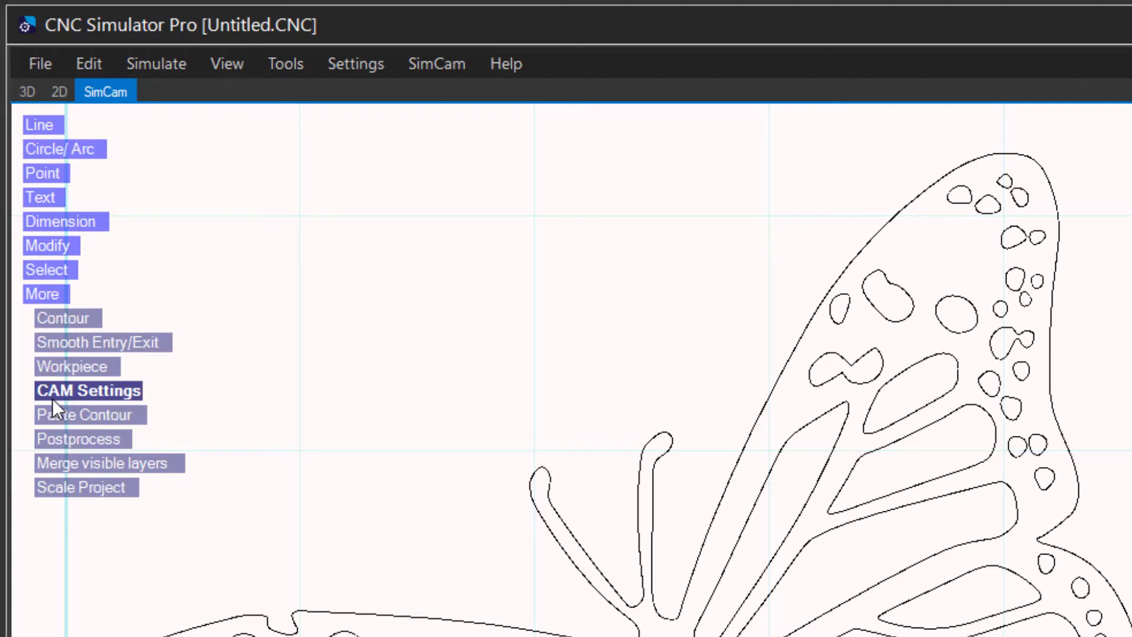
{"action": "left_click", "coordinate": [63, 367]}
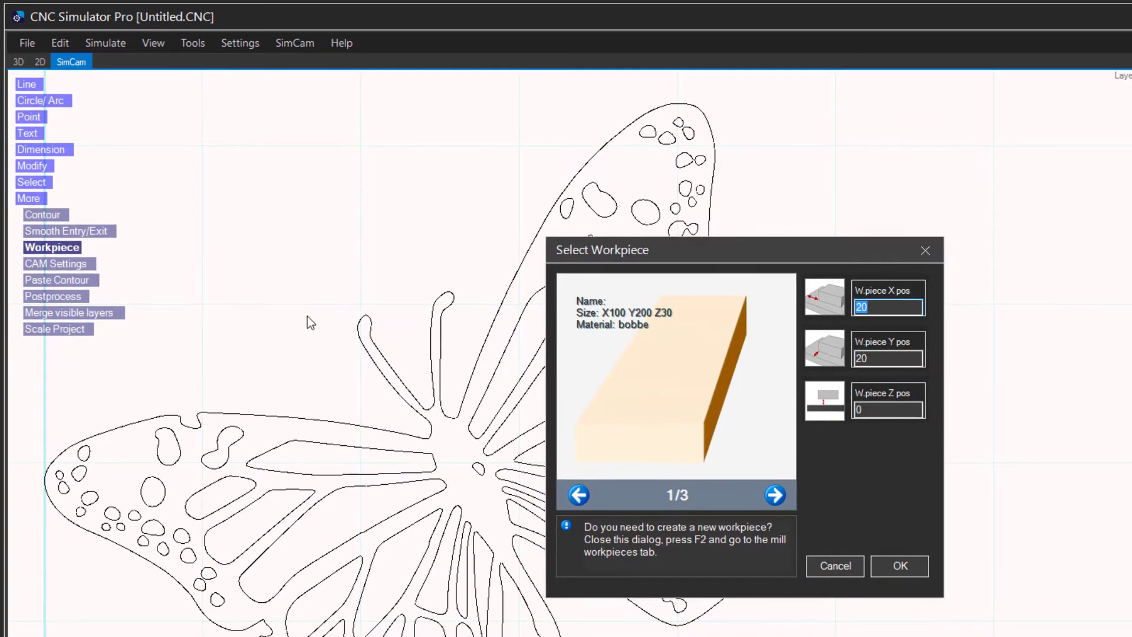
{"action": "left_click", "coordinate": [774, 495]}
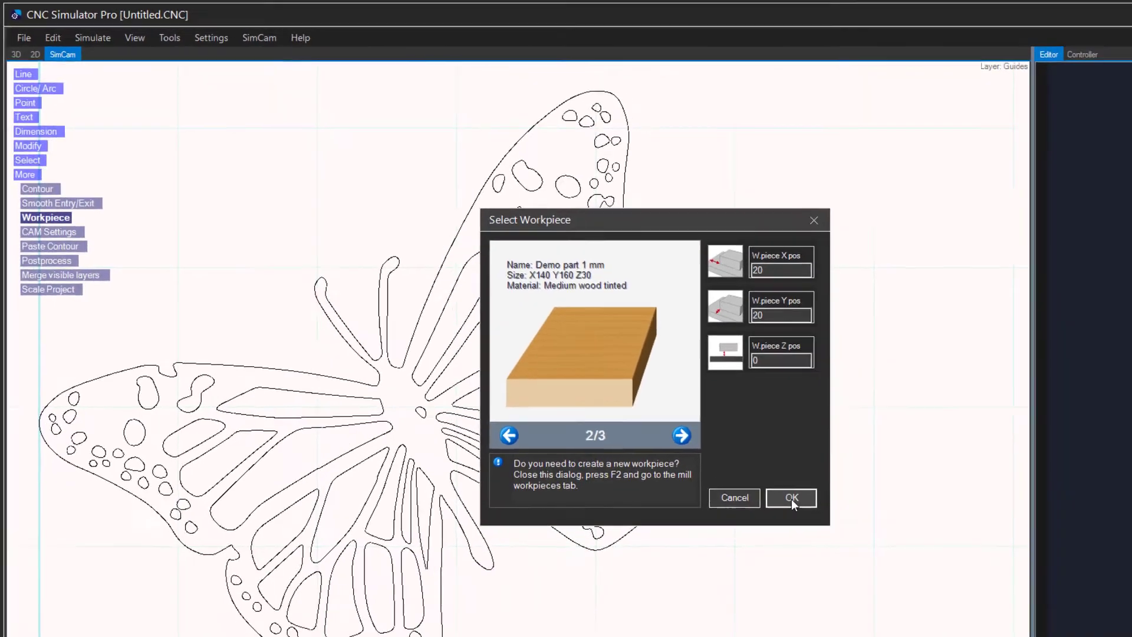
{"action": "left_click", "coordinate": [900, 566]}
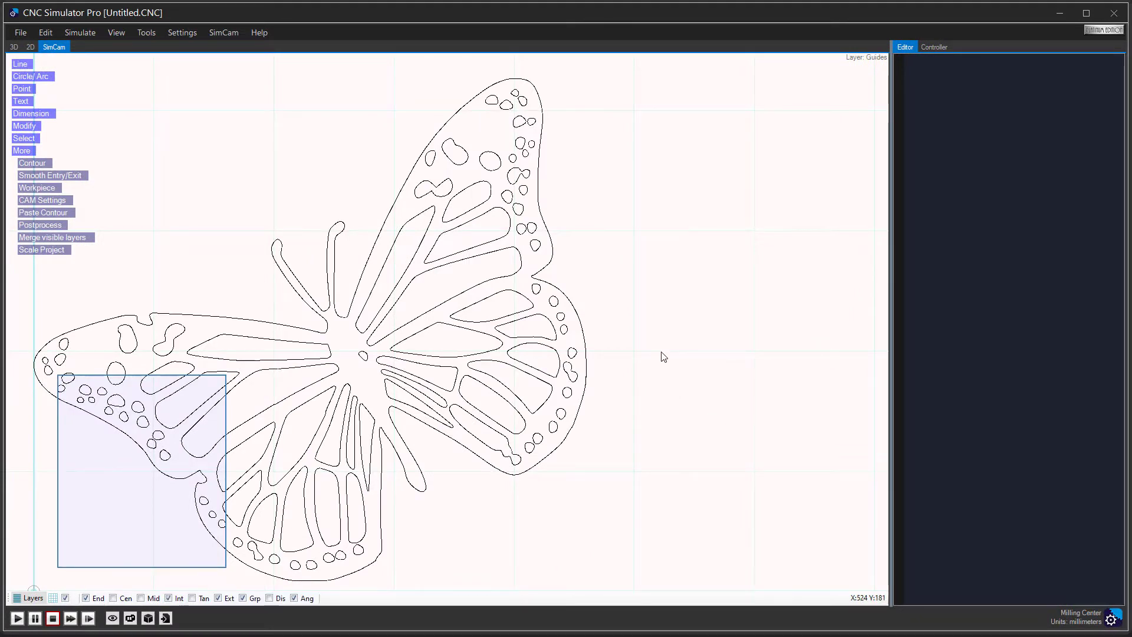
Step: Scale the butterfly group down, move it onto the workpiece rectangle and tilt it slightly clockwise
{"action": "scroll", "coordinate": [671, 272], "scroll_direction": "down", "scroll_amount": 1}
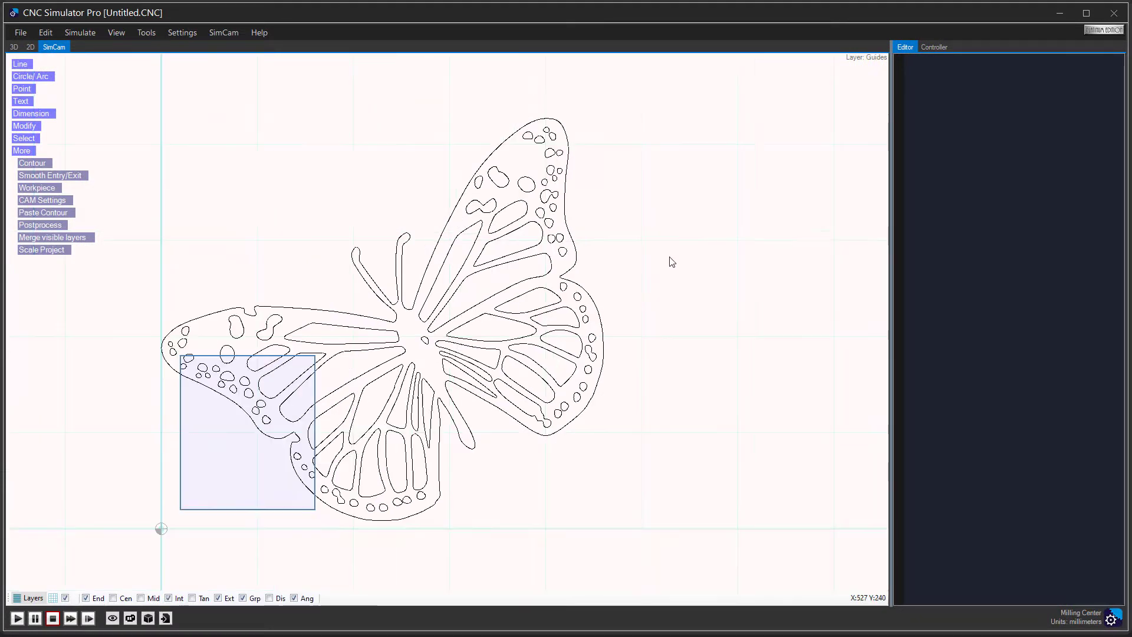
{"action": "left_click", "coordinate": [405, 357]}
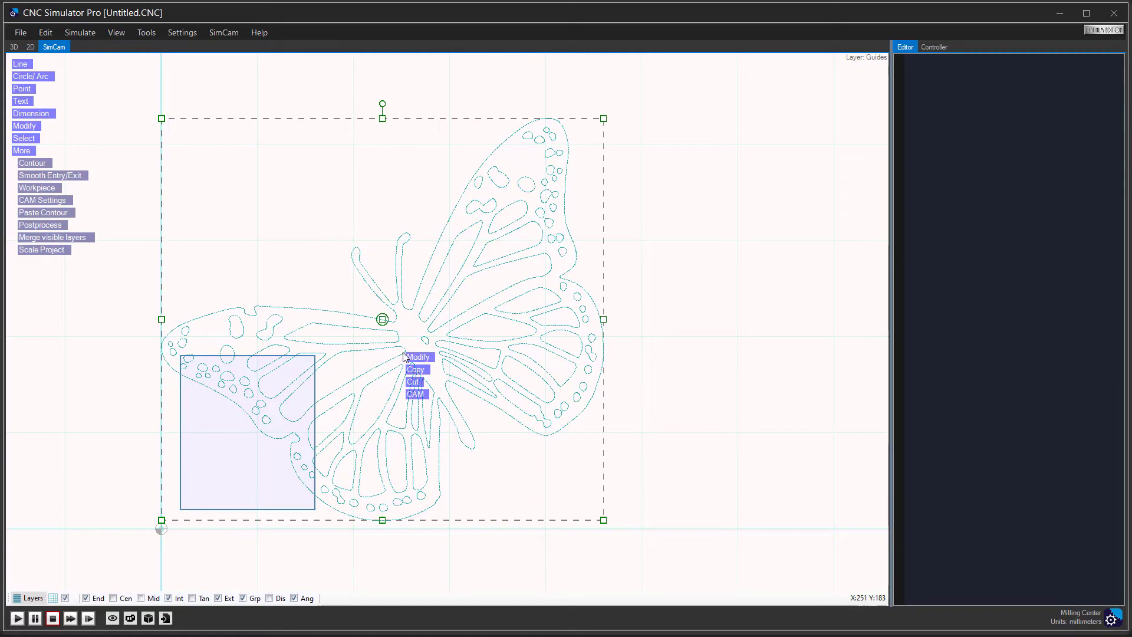
{"action": "left_click_drag", "start_coordinate": [602, 117], "coordinate": [456, 252]}
{"action": "left_click_drag", "start_coordinate": [383, 319], "coordinate": [241, 432]}
{"action": "left_click_drag", "start_coordinate": [316, 361], "coordinate": [246, 429]}
{"action": "left_click_drag", "start_coordinate": [247, 356], "coordinate": [260, 359]}
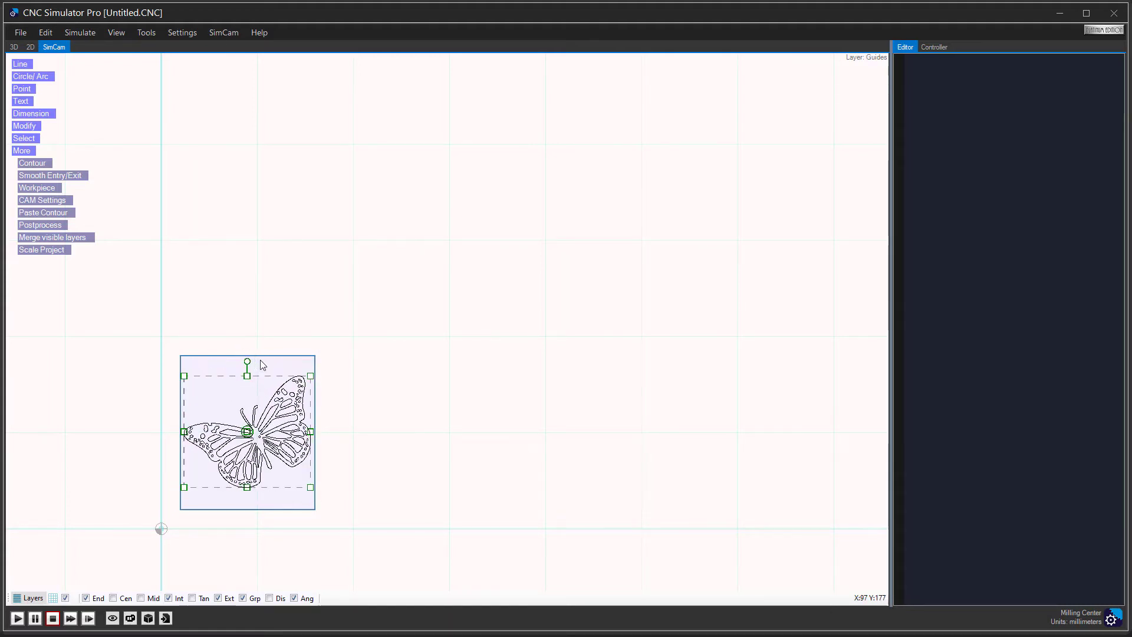
{"action": "scroll", "coordinate": [406, 330], "scroll_direction": "up", "scroll_amount": 3}
Step: Engrave the butterfly group with a 1 mm tool, cutting at Z 29 and transporting at Z 31
{"action": "left_click", "coordinate": [363, 272]}
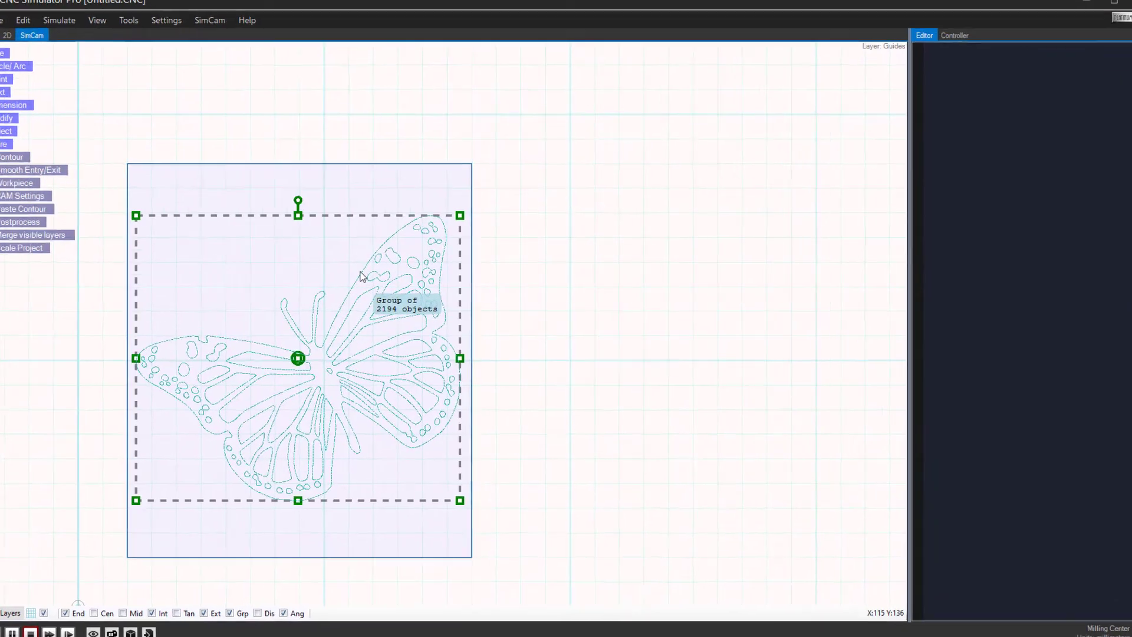
{"action": "right_click", "coordinate": [360, 270]}
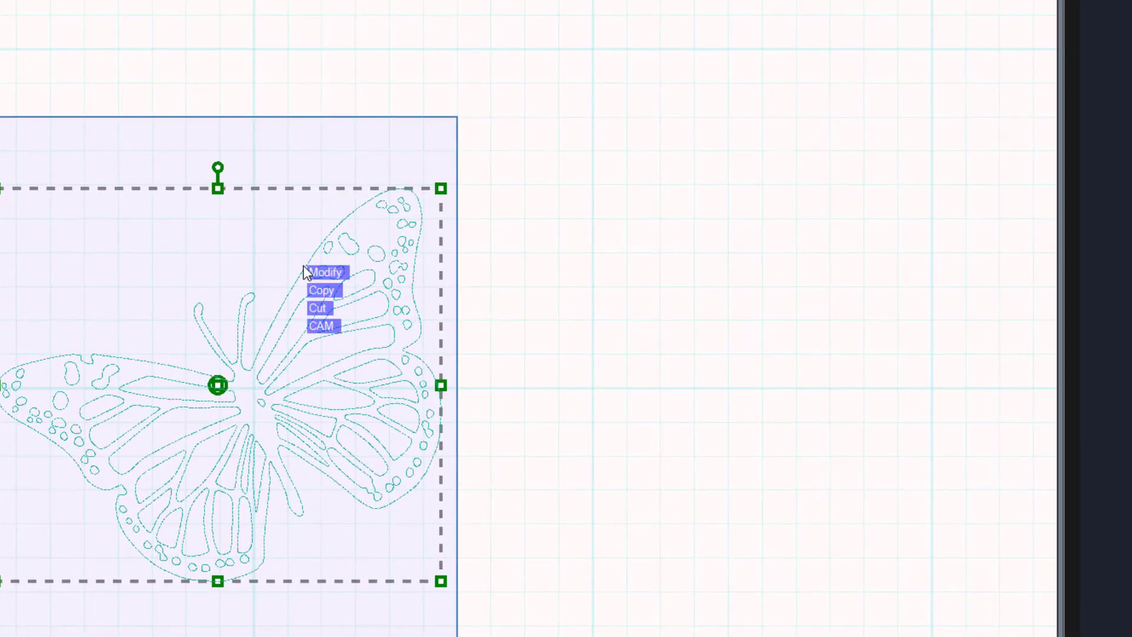
{"action": "mouse_move", "coordinate": [317, 327]}
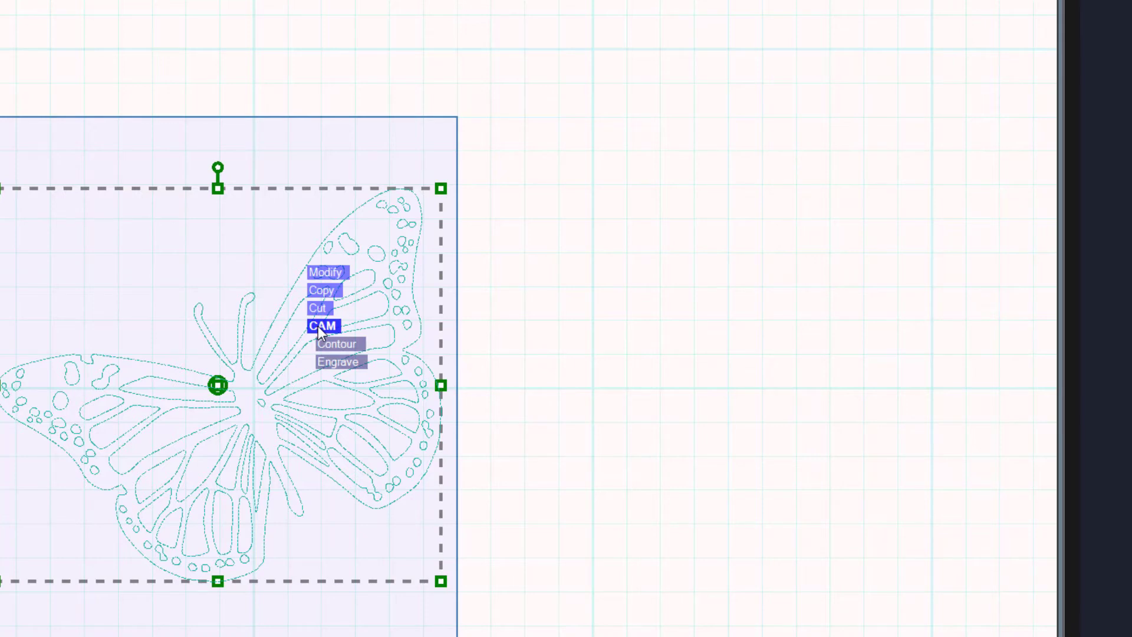
{"action": "left_click", "coordinate": [337, 364]}
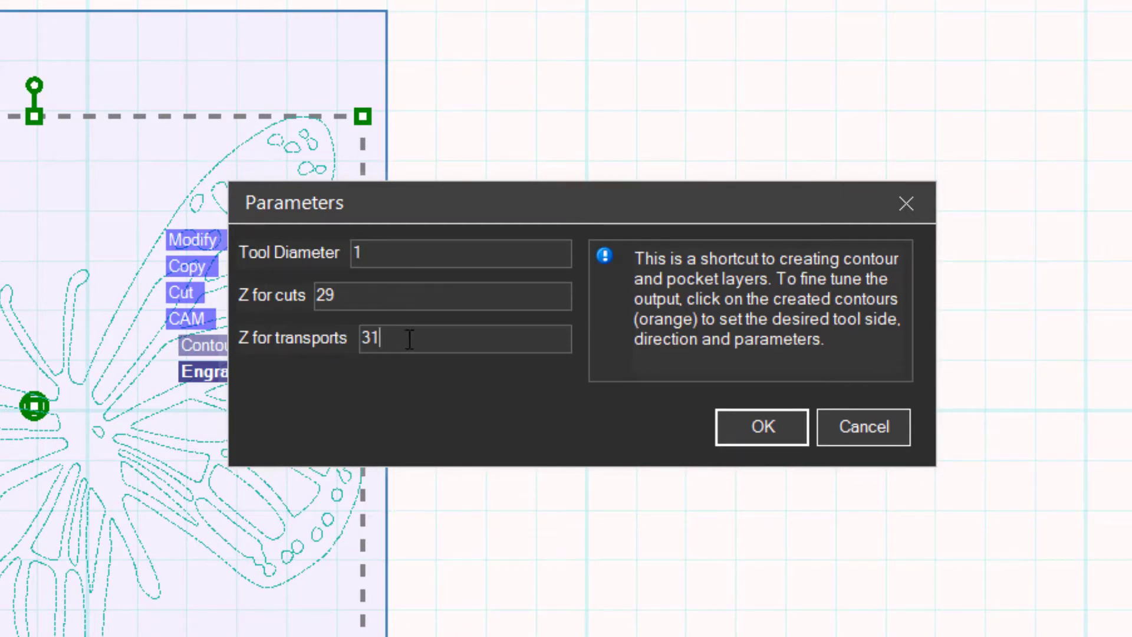
{"action": "left_click", "coordinate": [749, 430]}
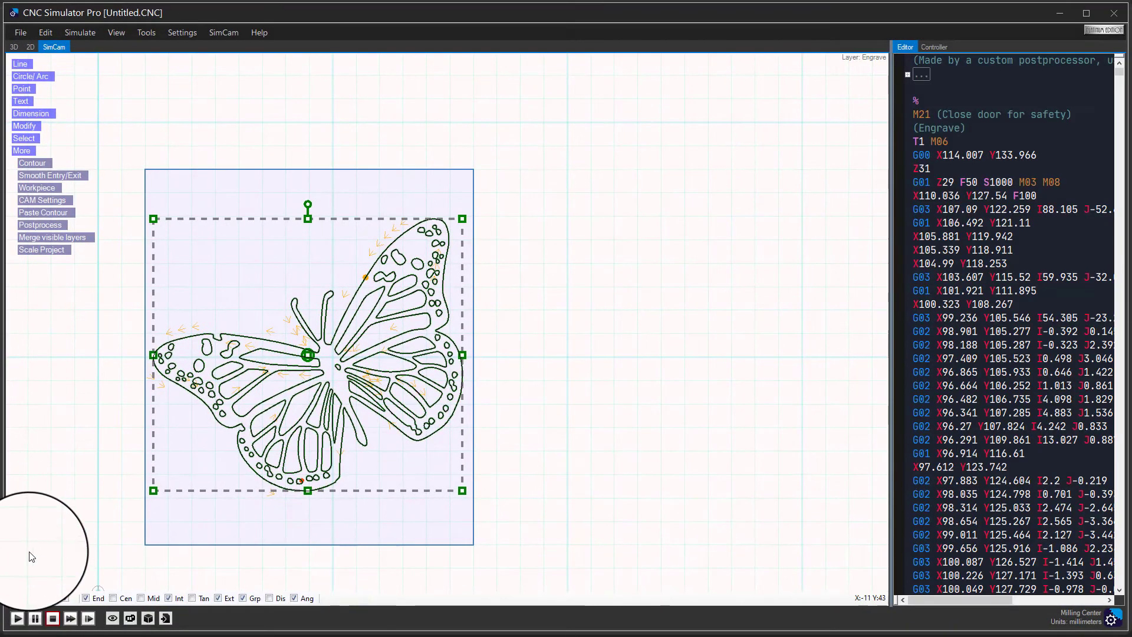
{"action": "left_click", "coordinate": [32, 597]}
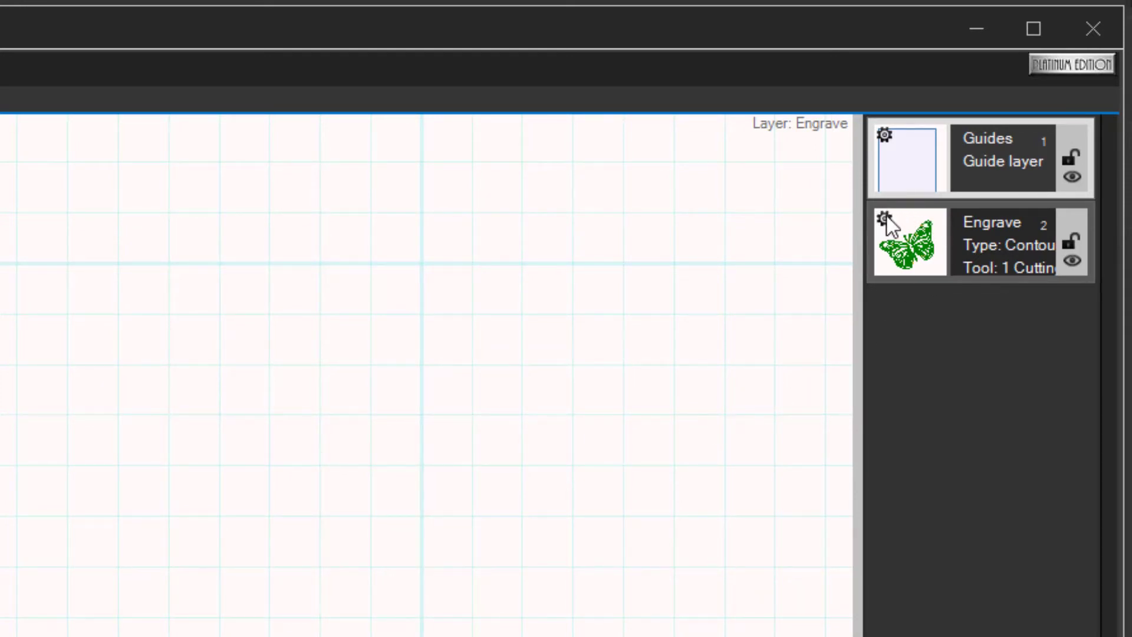
Step: In the Engrave layer's tool definition, set shank length 20 and shank diameter 4
{"action": "left_click", "coordinate": [884, 218]}
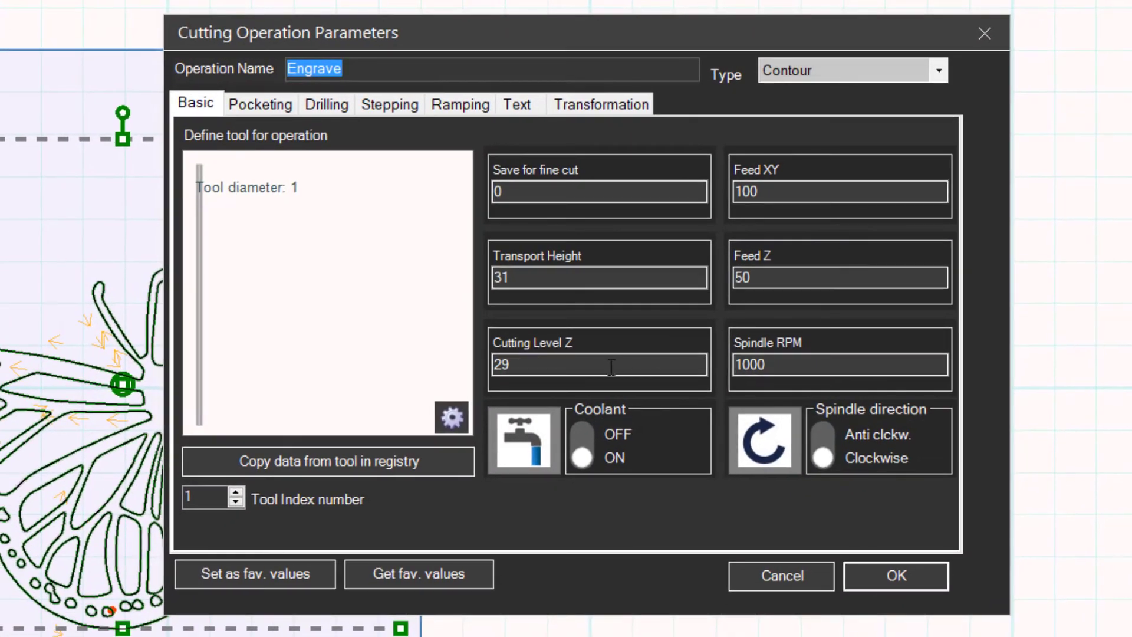
{"action": "left_click", "coordinate": [451, 416]}
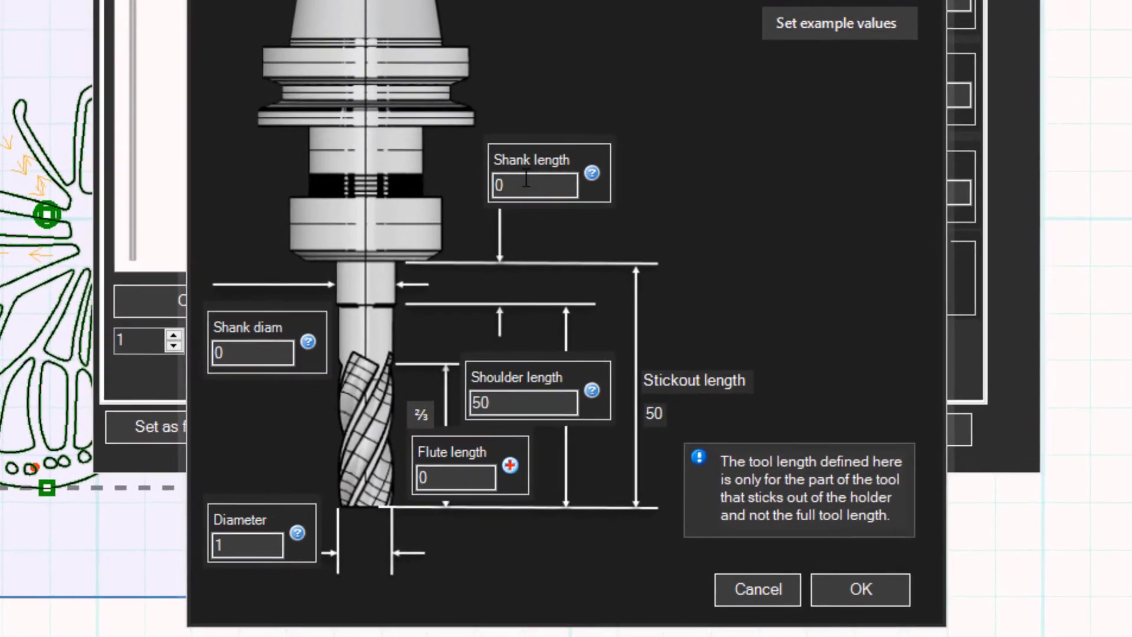
{"action": "key", "text": "Tab"}
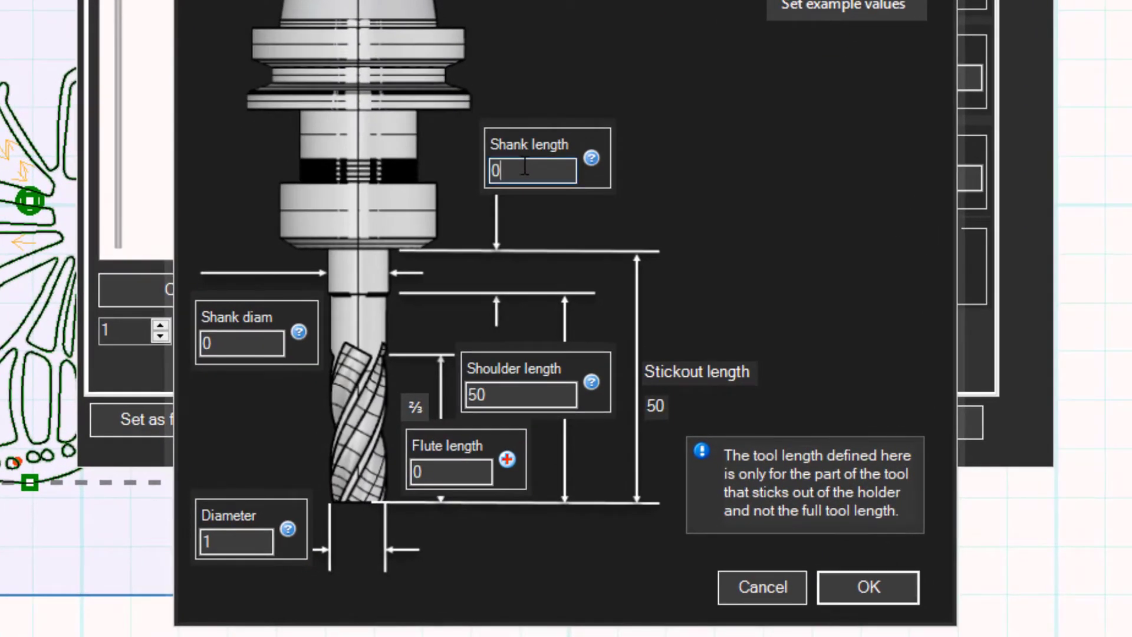
{"action": "type", "text": "20"}
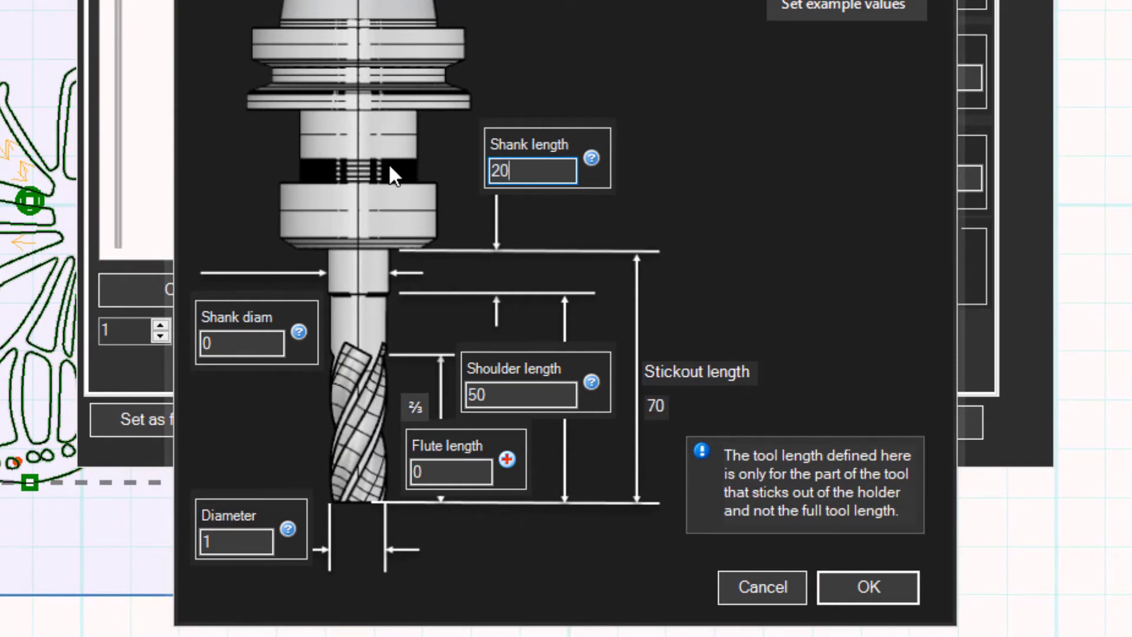
{"action": "key", "text": "Tab"}
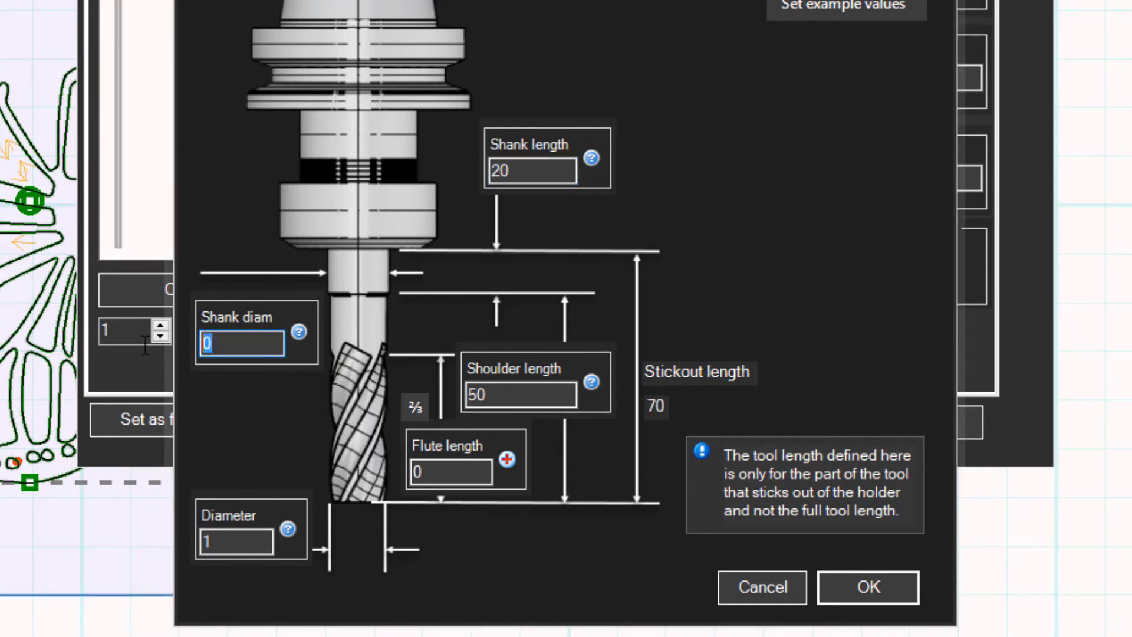
{"action": "type", "text": "4"}
Step: Set shoulder and flute lengths to 5 and confirm the tool definition
{"action": "left_click", "coordinate": [525, 397]}
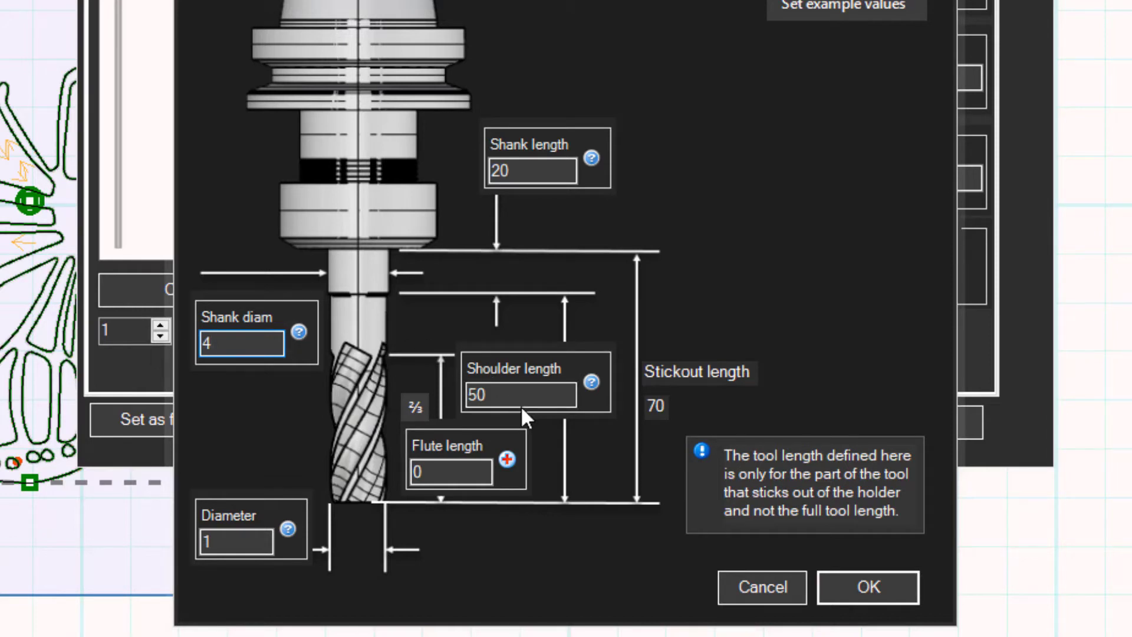
{"action": "key", "text": "BackSpace"}
{"action": "left_click", "coordinate": [454, 465]}
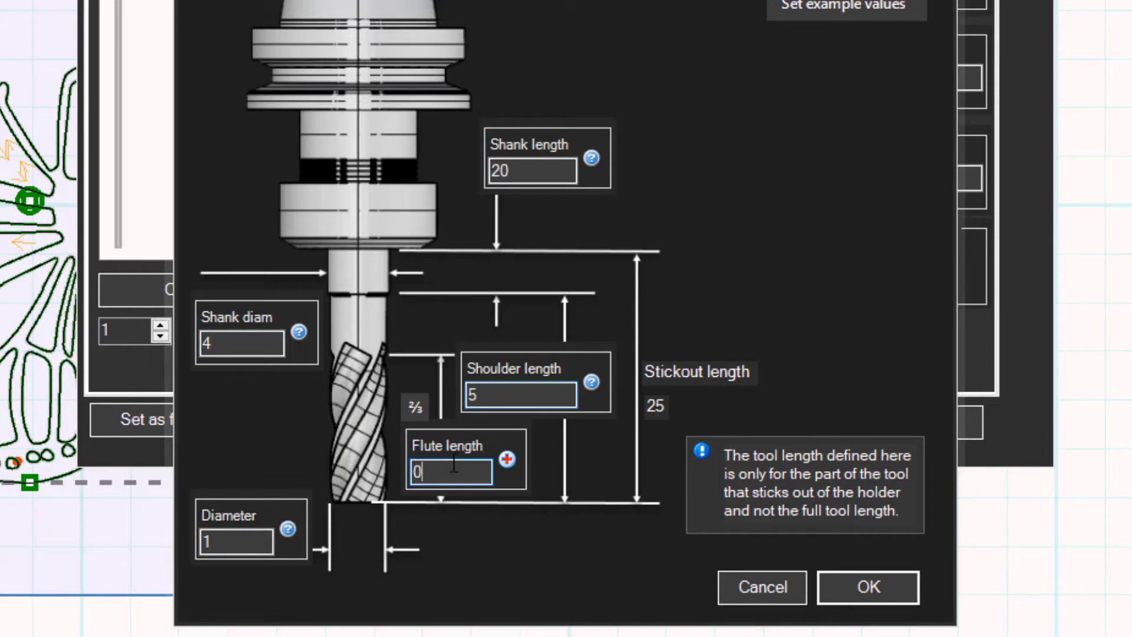
{"action": "double_click", "coordinate": [454, 464]}
{"action": "type", "text": "5"}
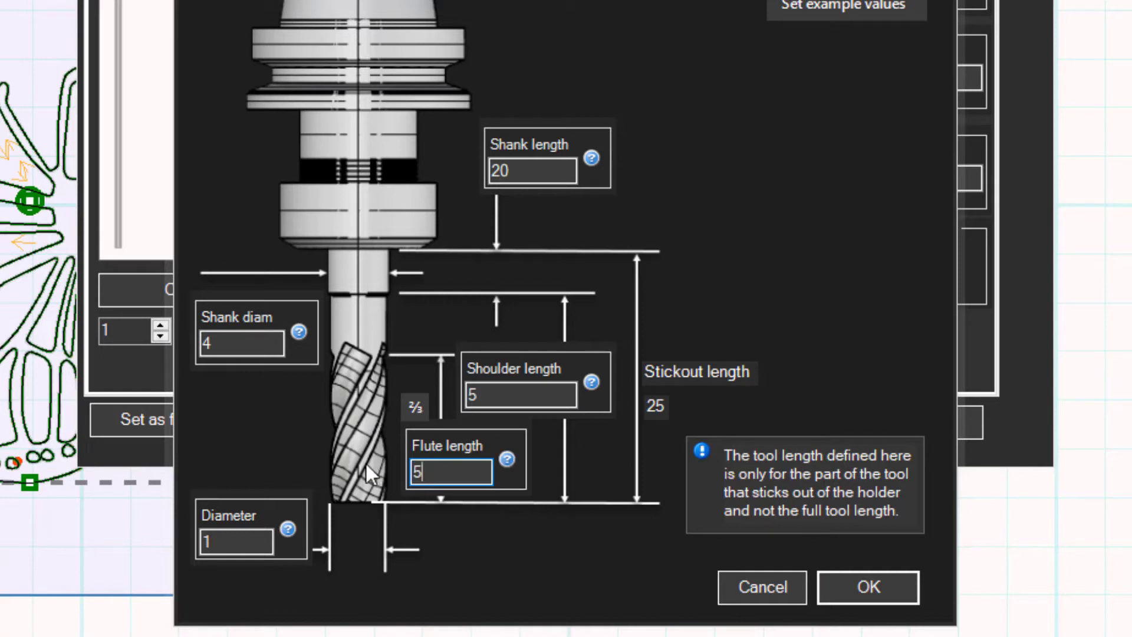
{"action": "left_click", "coordinate": [233, 541]}
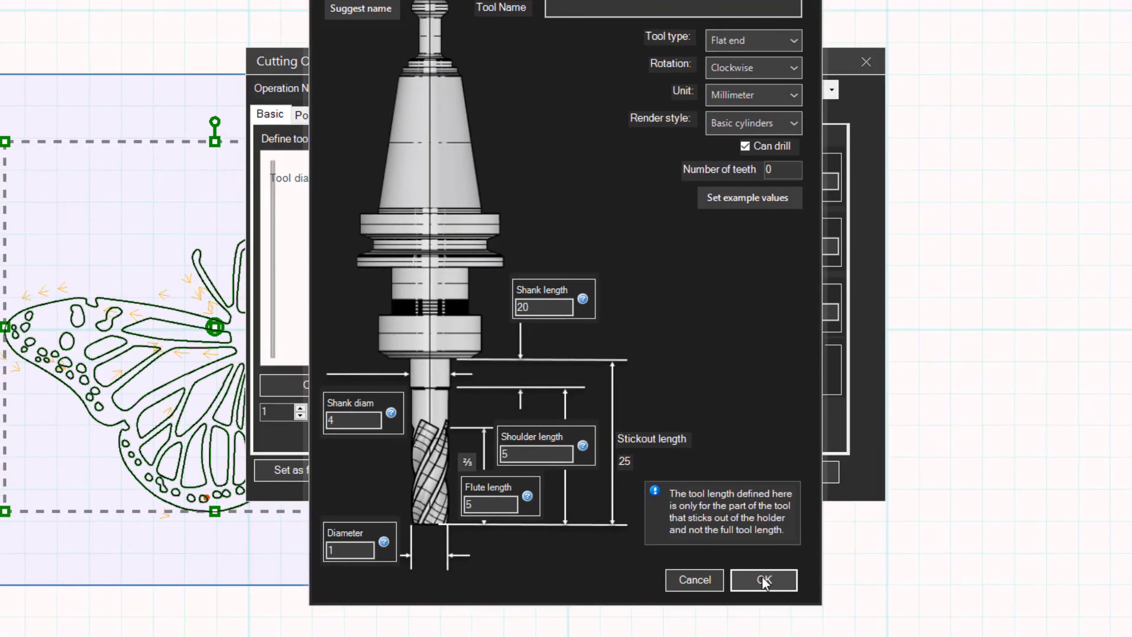
{"action": "left_click", "coordinate": [763, 580]}
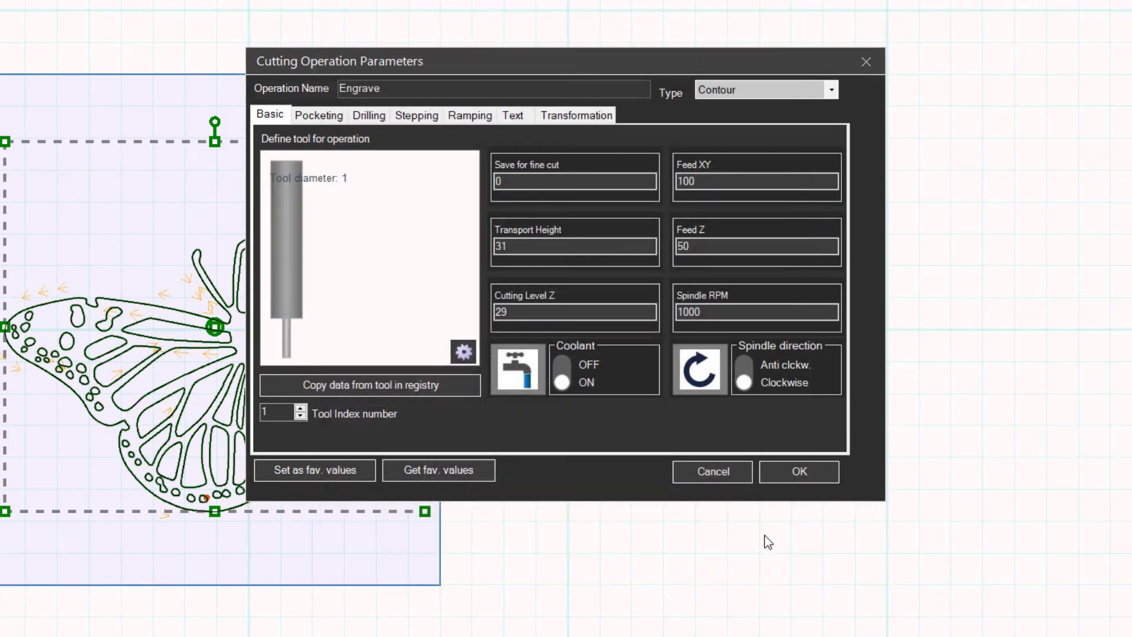
Step: Apply the Engrave operation settings, show the G-code and start the simulation
{"action": "left_click", "coordinate": [789, 470]}
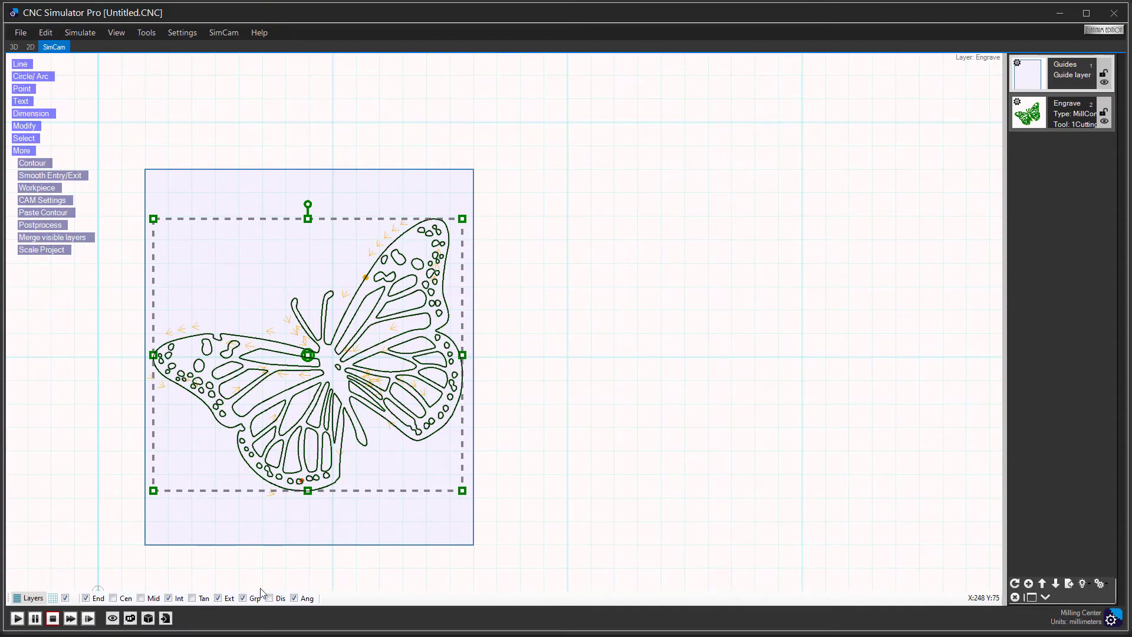
{"action": "left_click", "coordinate": [166, 618]}
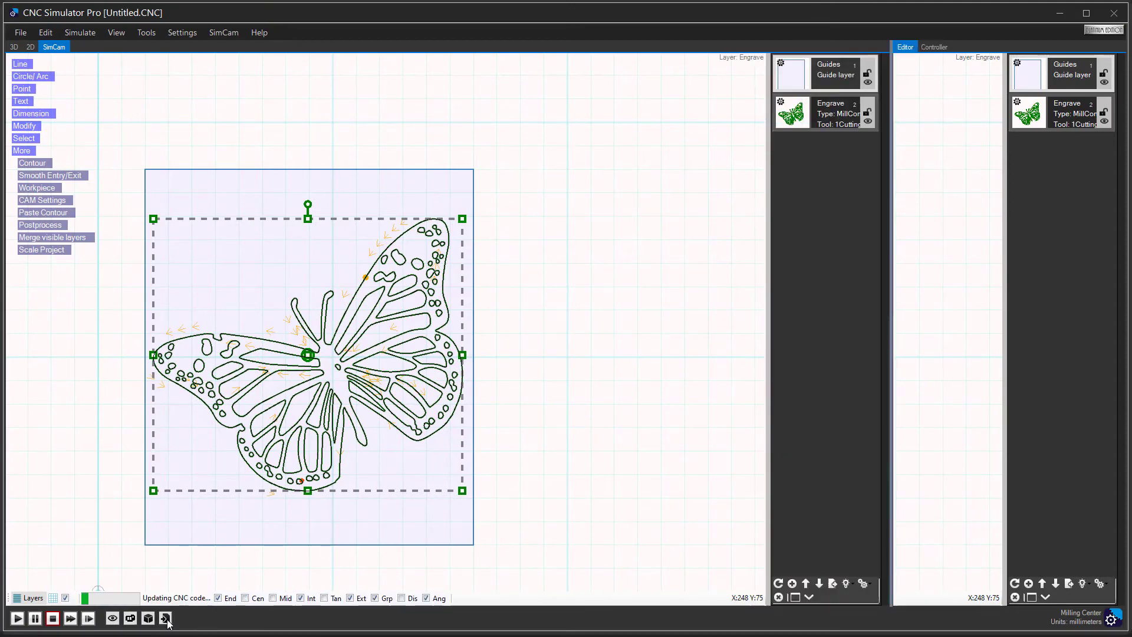
{"action": "left_click", "coordinate": [18, 619]}
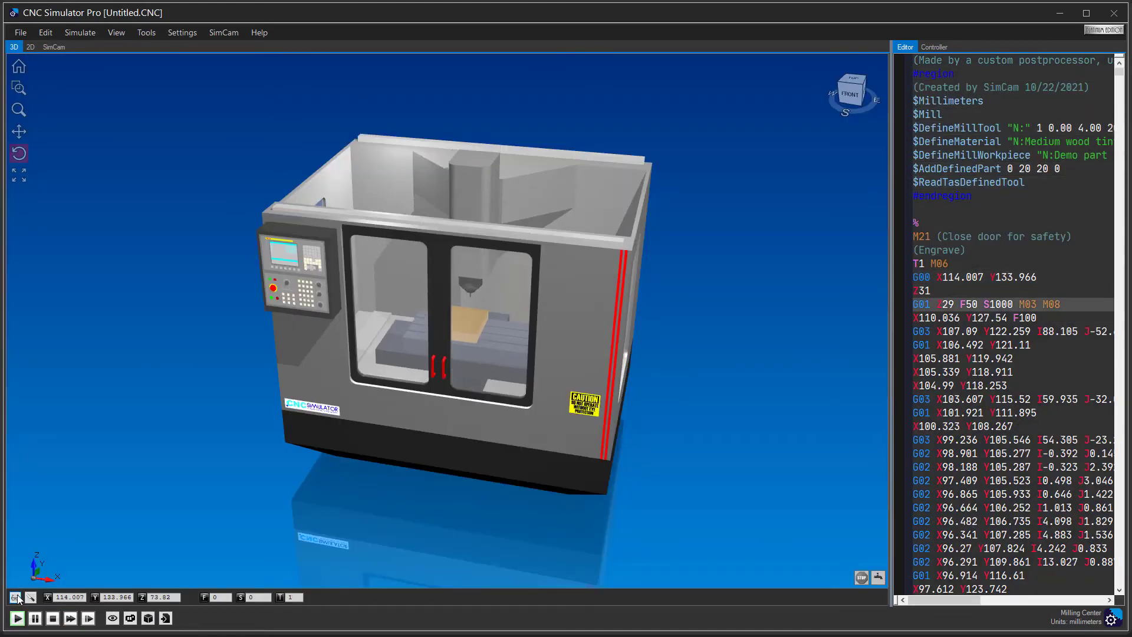
Step: Check the workpiece material options, then zoom and pan onto the workpiece being engraved
{"action": "left_click", "coordinate": [15, 597]}
{"action": "left_click", "coordinate": [28, 568]}
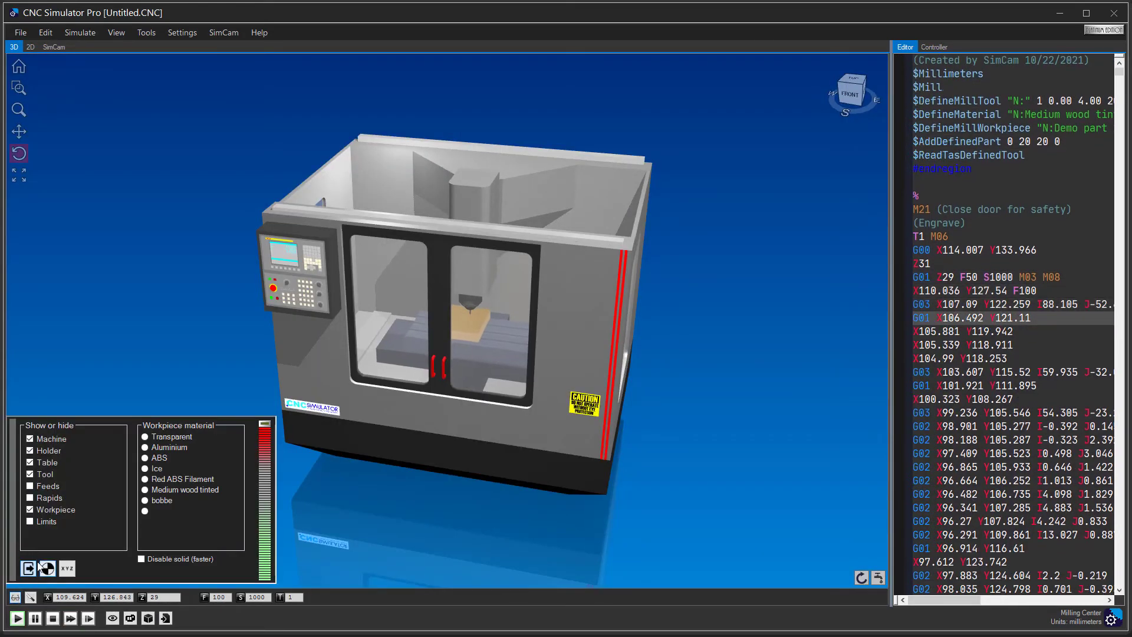
{"action": "left_click", "coordinate": [17, 597]}
{"action": "scroll", "coordinate": [525, 285], "scroll_direction": "up", "scroll_amount": 3}
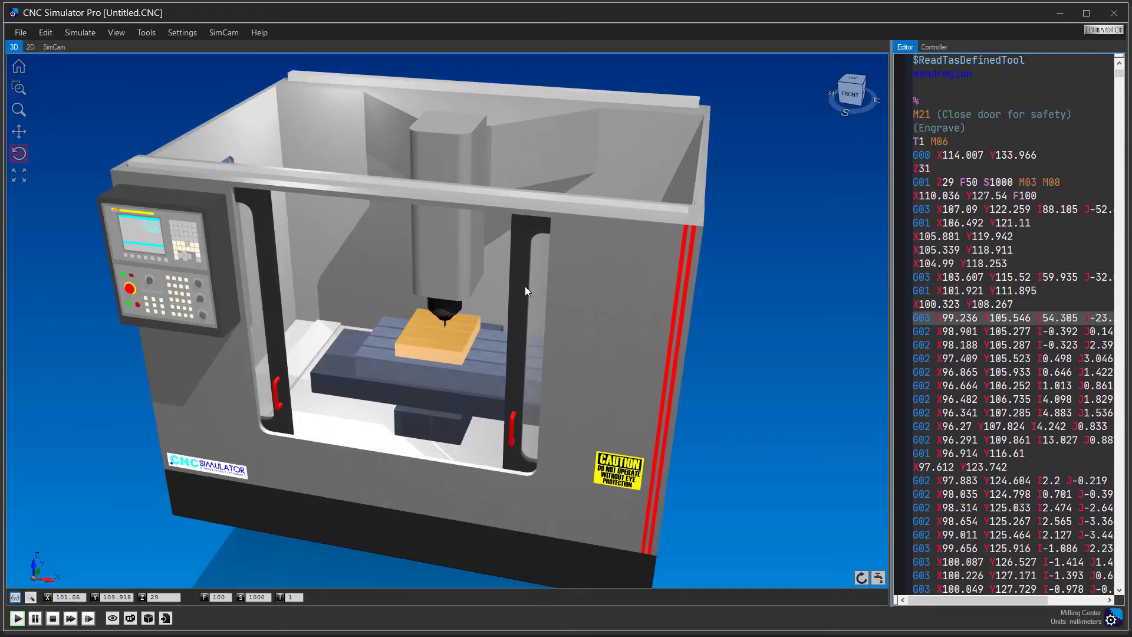
{"action": "scroll", "coordinate": [446, 311], "scroll_direction": "up", "scroll_amount": 6}
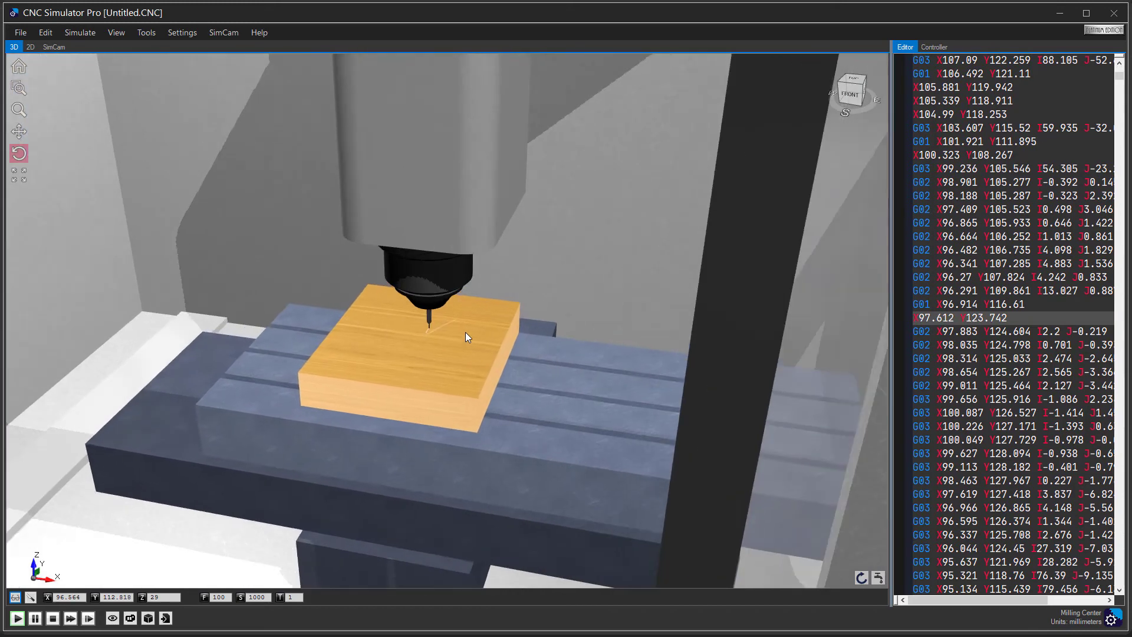
{"action": "scroll", "coordinate": [465, 334], "scroll_direction": "up", "scroll_amount": 4}
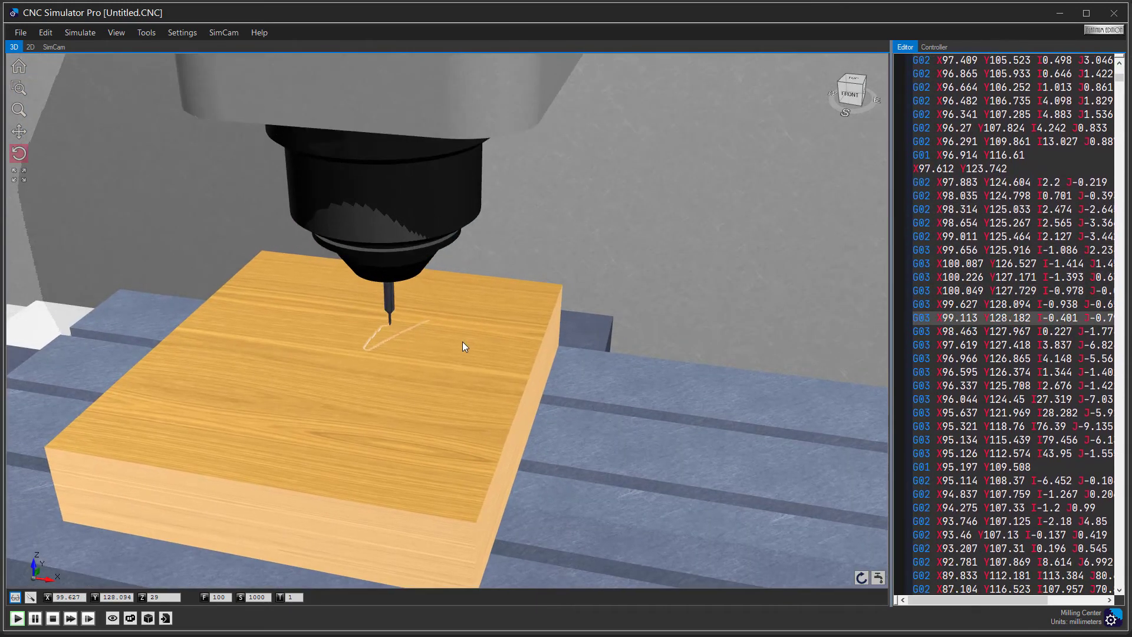
{"action": "middle_click_drag", "start_coordinate": [452, 344], "coordinate": [521, 330]}
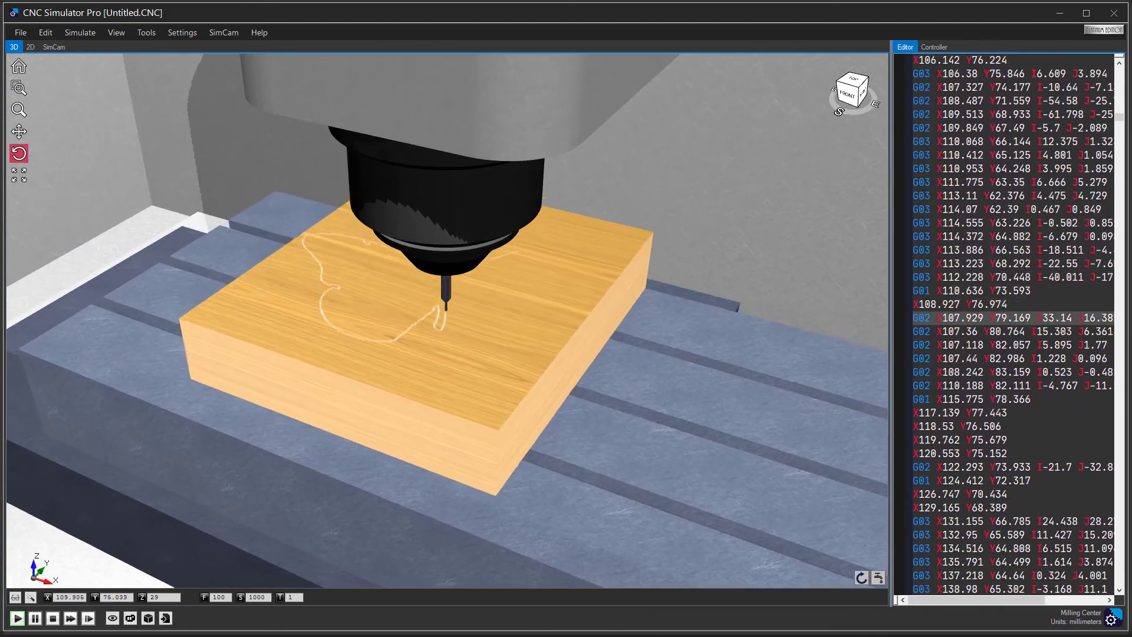